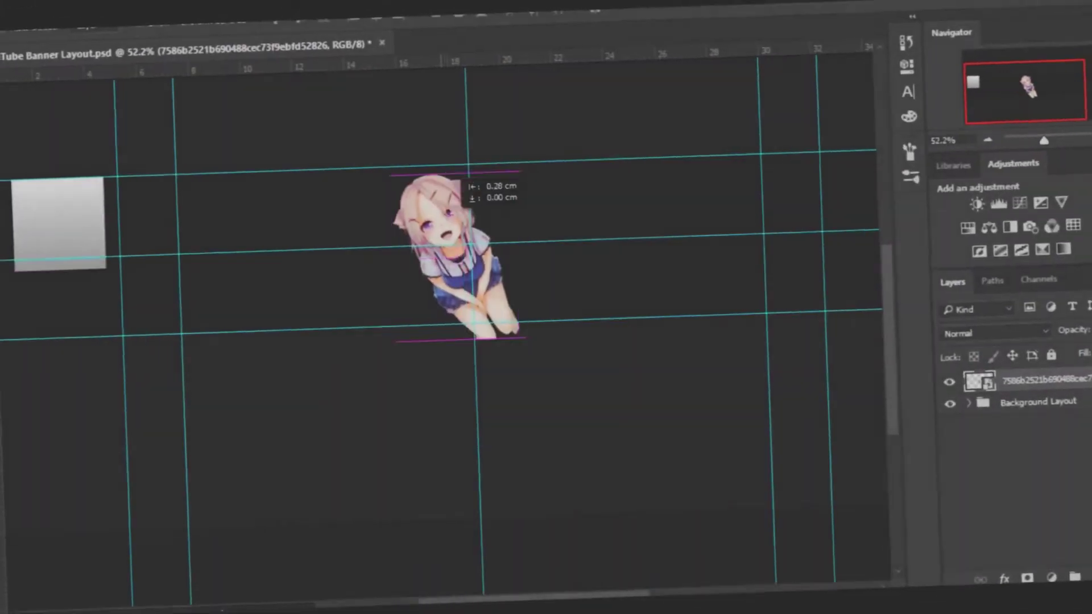
Step: Nudge the pink-haired character render slightly right into place on the banner
left_click_drag(523, 245, 537, 241)
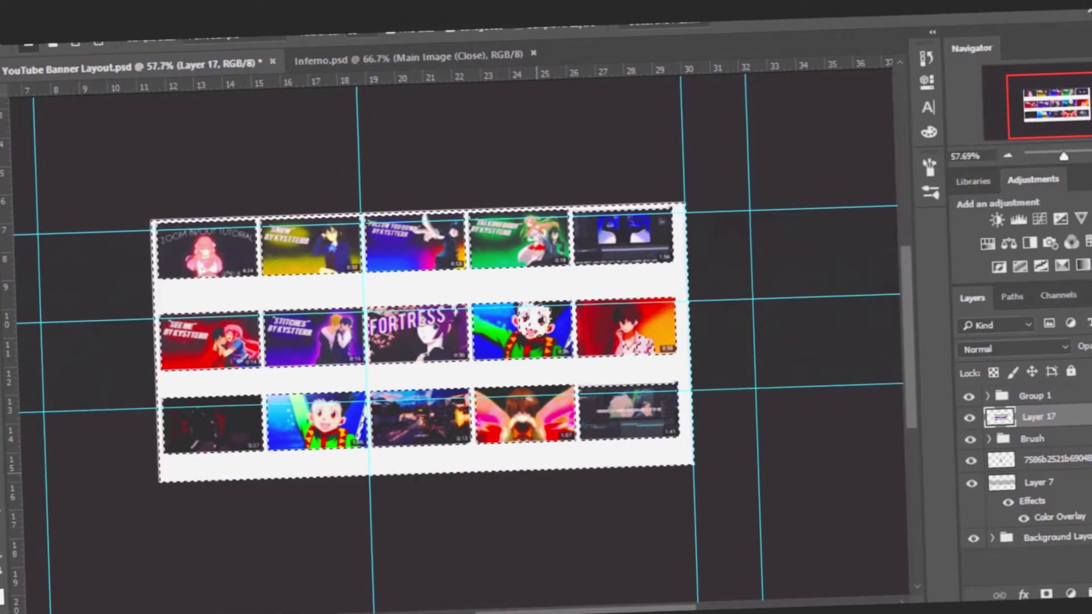
Step: Deselect the pasted thumbnail grid and zoom in and out to inspect the thumbnails
key("ctrl+d")
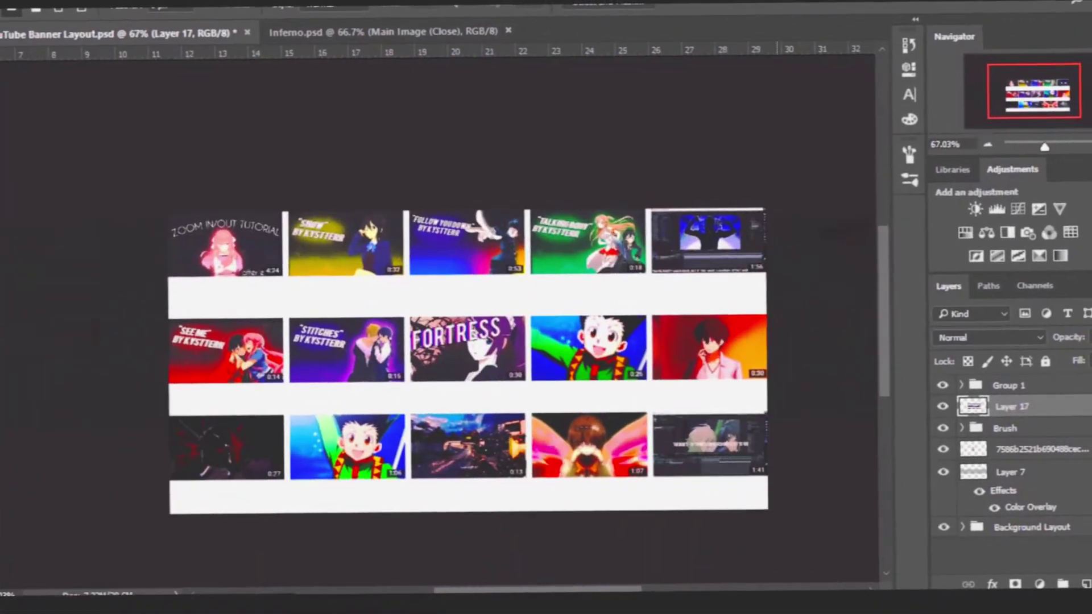
scroll(588, 244, "up", 5)
scroll(588, 245, "up", 5)
scroll(313, 145, "down", 5)
scroll(313, 145, "down", 3)
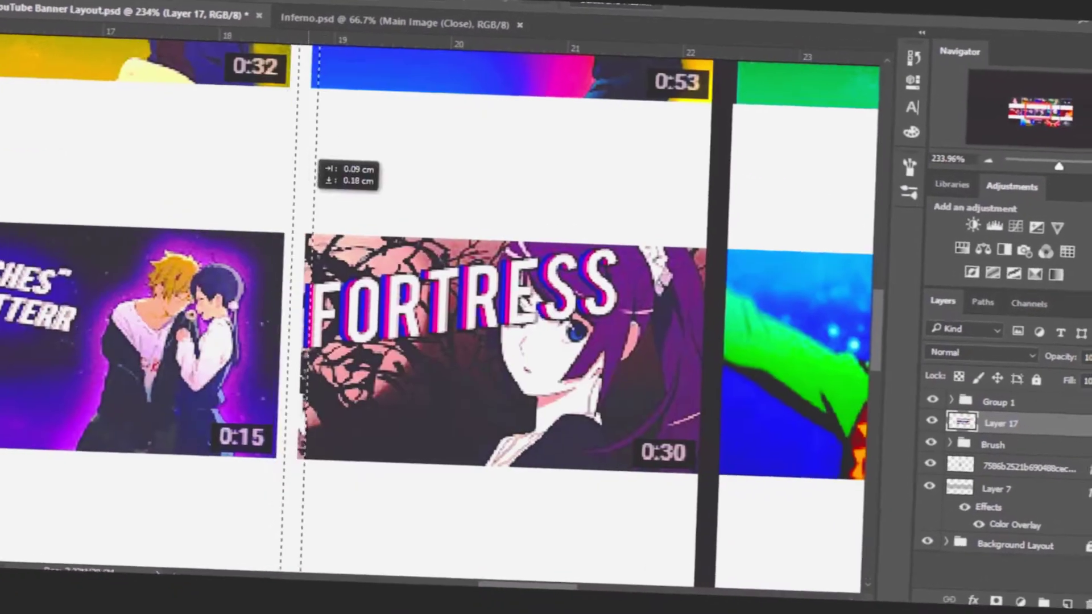
scroll(314, 143, "down", 5)
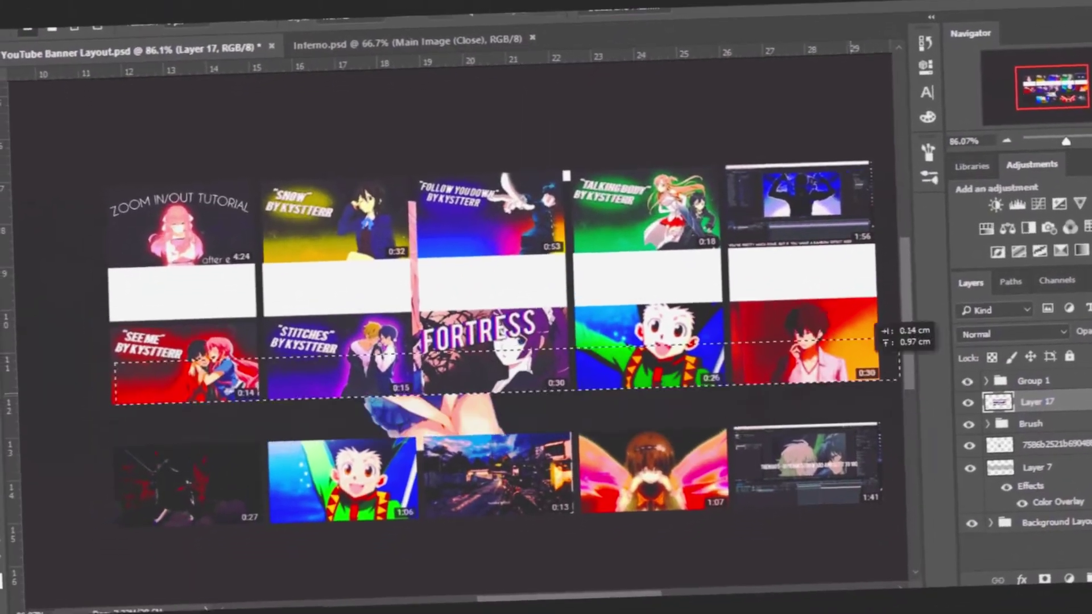
scroll(224, 171, "up", 3)
scroll(443, 330, "down", 5)
scroll(444, 330, "down", 3)
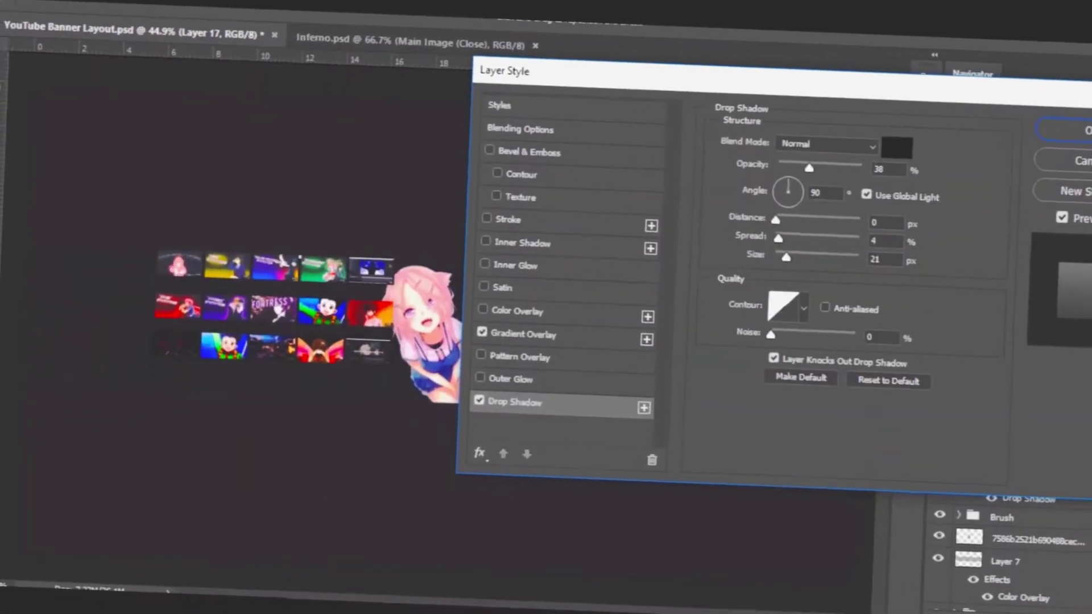
Step: Raise the collage's Drop Shadow size to 24 px
key("Up")
key("Up")
key("Up")
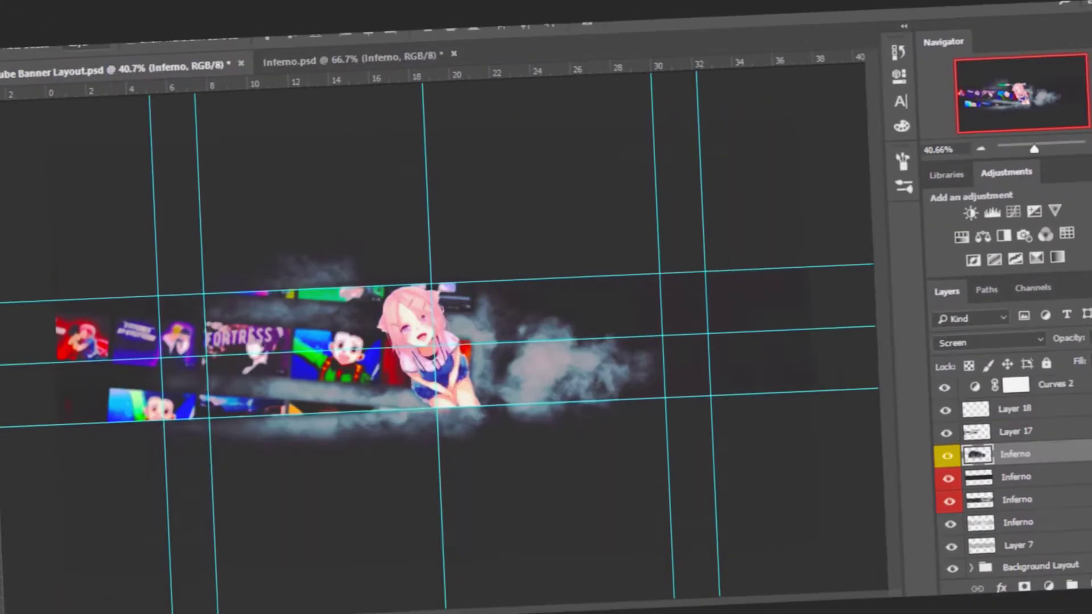
Step: Delete the selected smoke spilling below the banner and clear the selection
key("Delete")
key("ctrl+d")
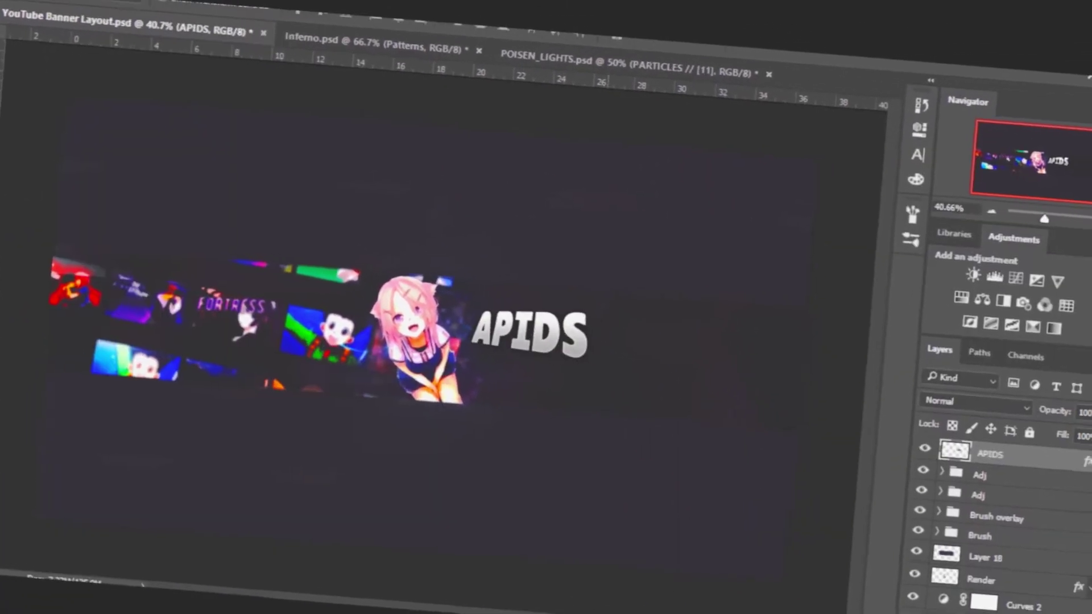
Step: Free-transform the APIDS title and scroll down through the available options
key("ctrl+t")
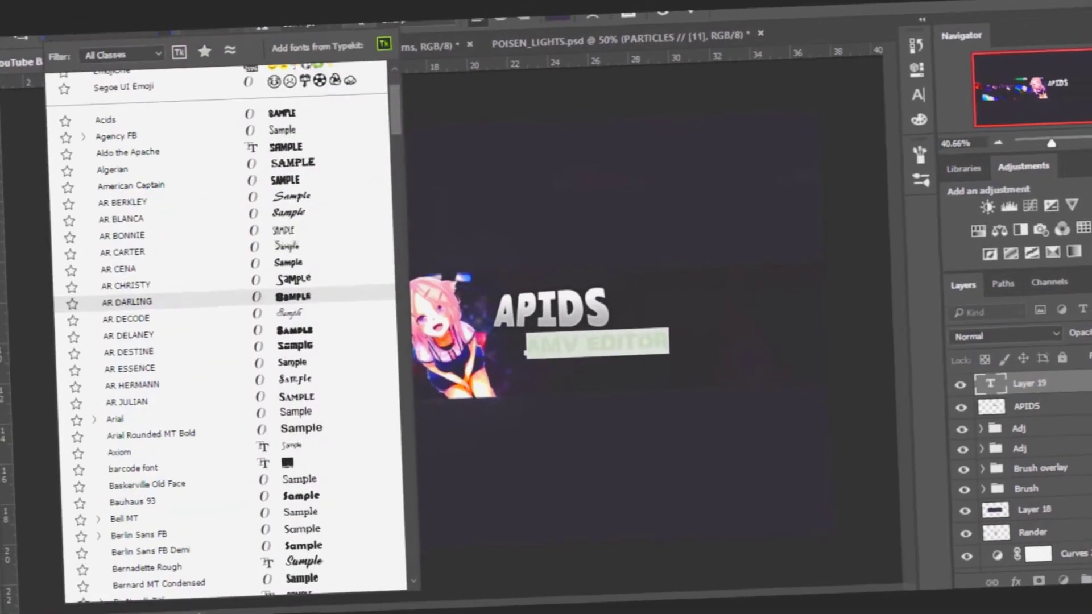
scroll(171, 370, "down", 3)
scroll(170, 398, "down", 7)
scroll(171, 455, "down", 12)
scroll(170, 402, "down", 12)
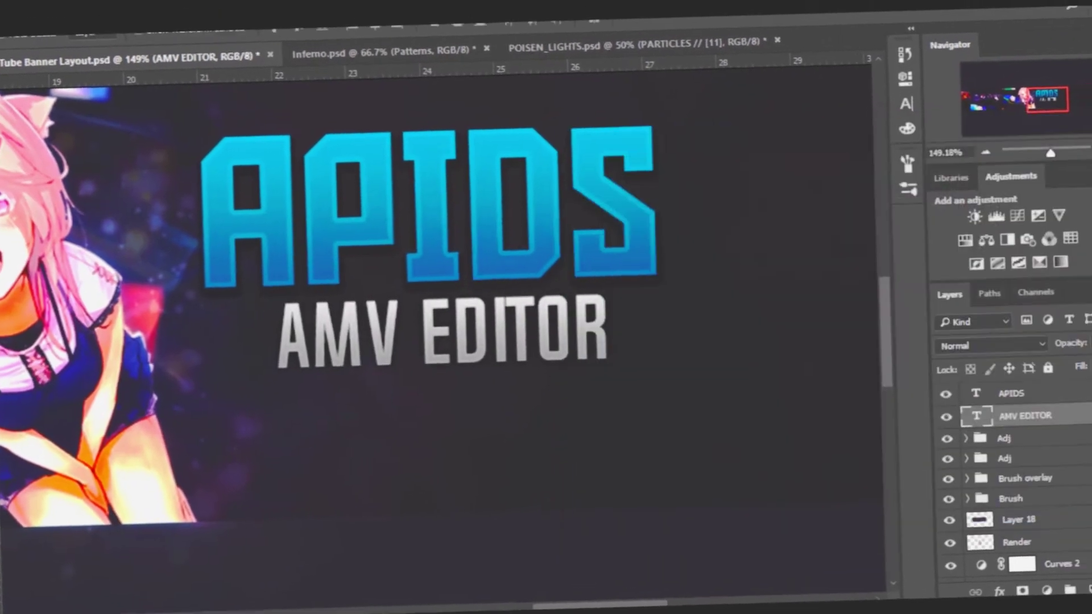
Step: Add a new layer, blend Layer 20 as Overlay, select the APIDS layer, and hide guides
key("ctrl+shift+alt+n")
key("shift+alt+o")
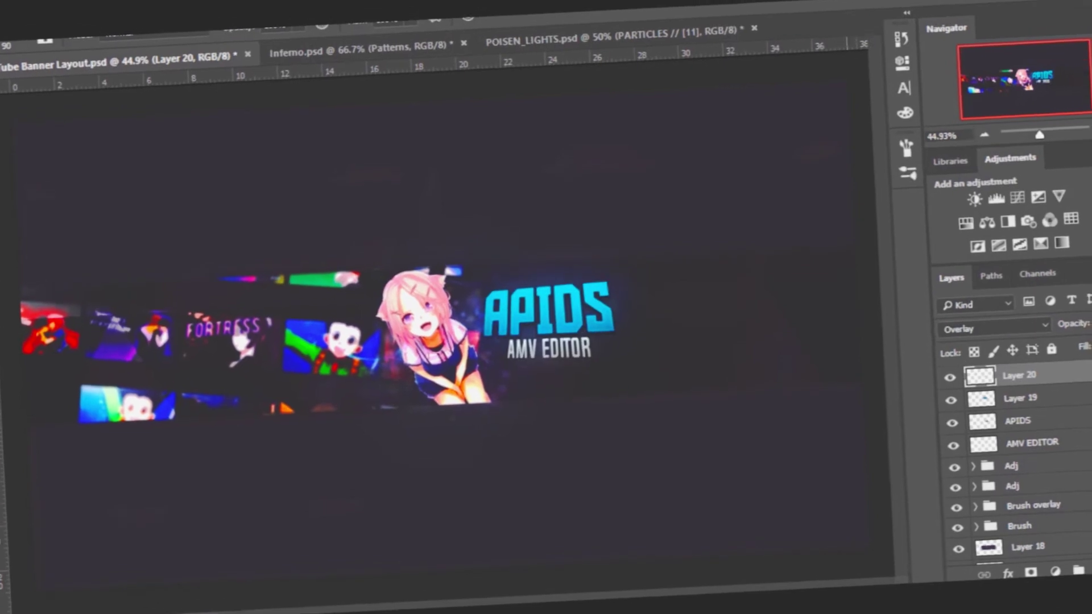
key("alt+bracketleft")
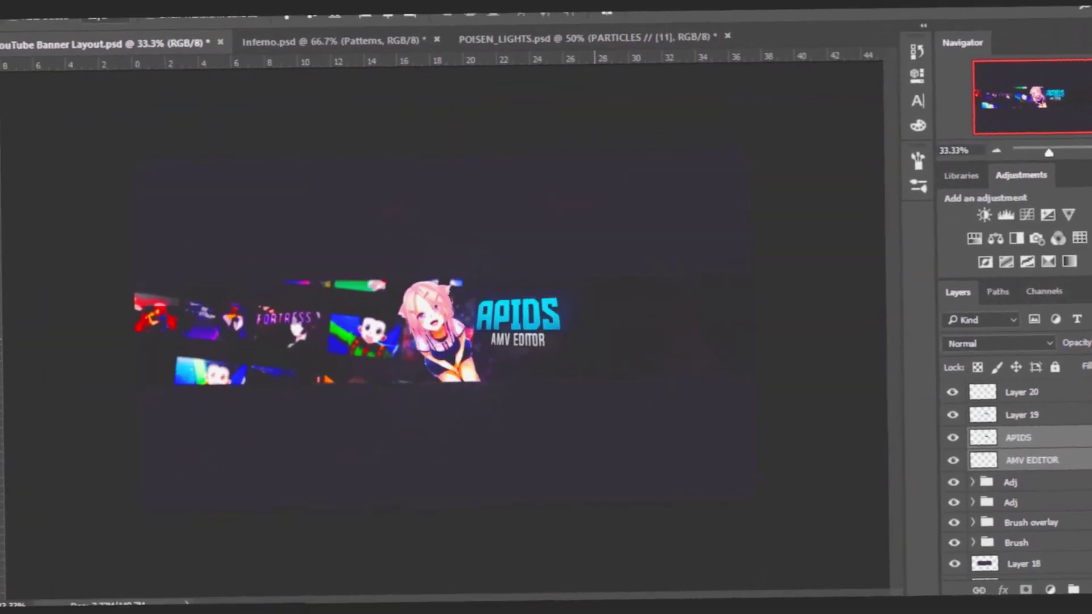
key("ctrl+semicolon")
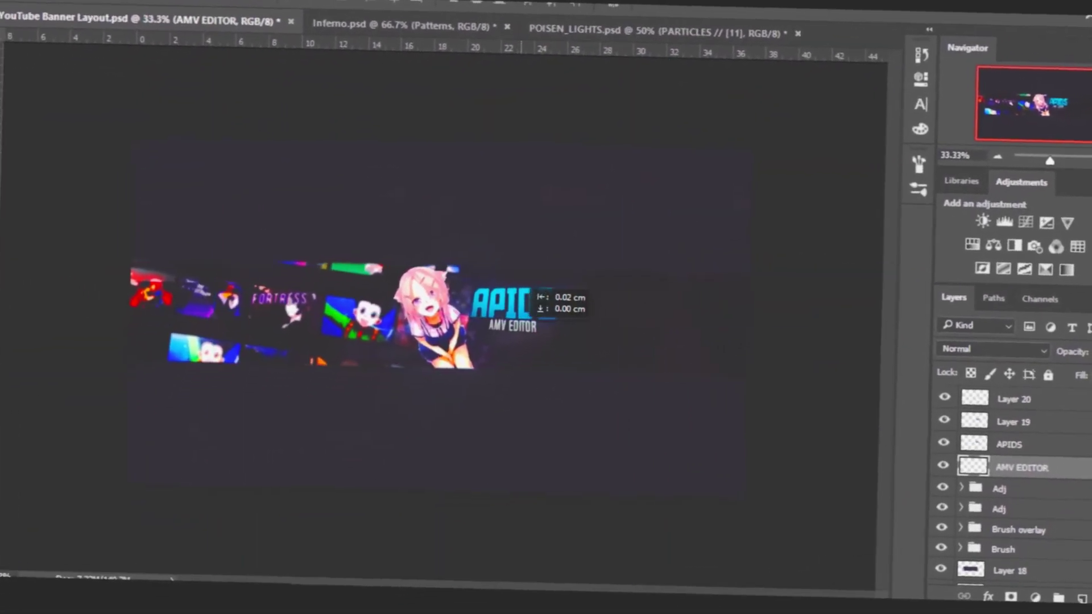